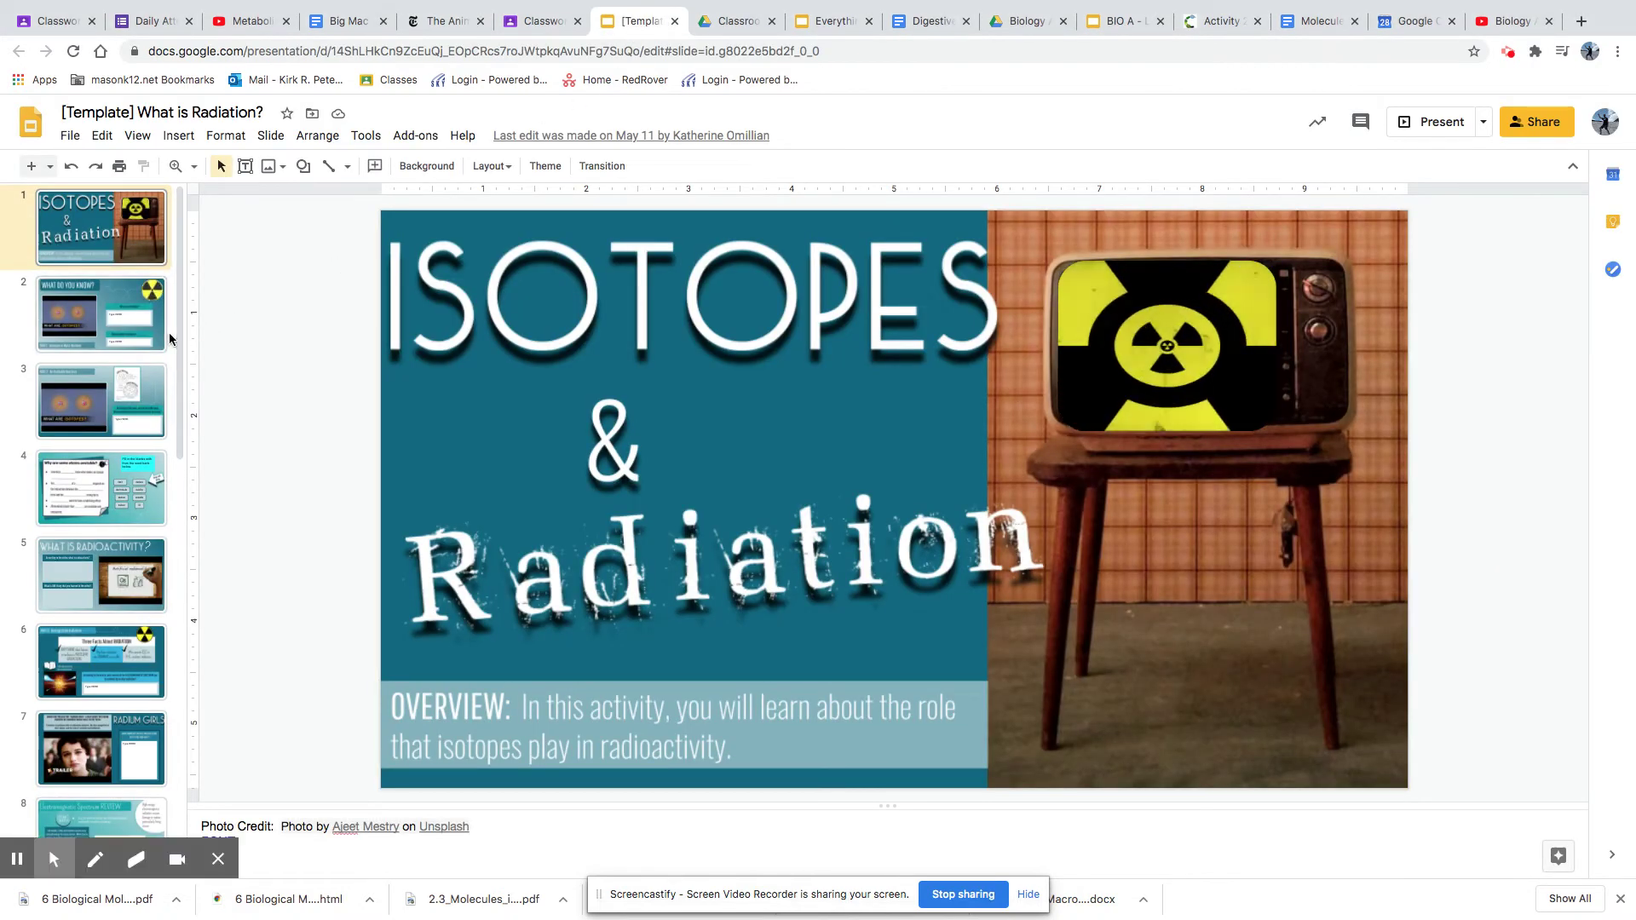
# Step: Move from the 'What do you know?' slide through Part 2 to slide 4, 'Why are some atoms unstable?'
pyautogui.click(128, 333)
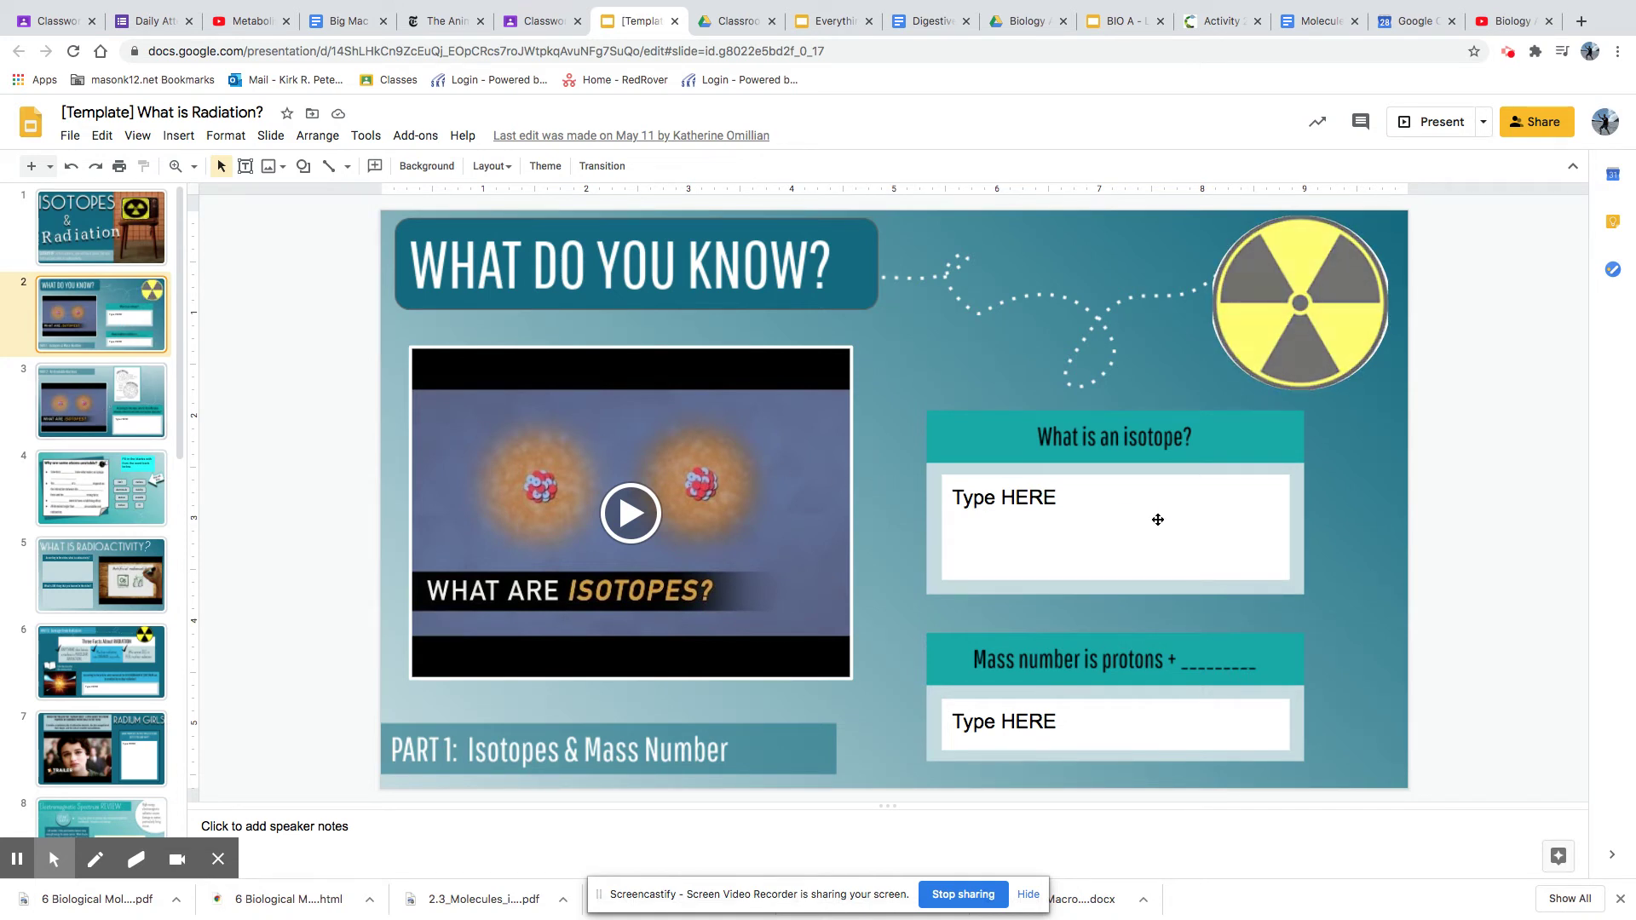
pyautogui.click(134, 418)
pyautogui.press('Down')
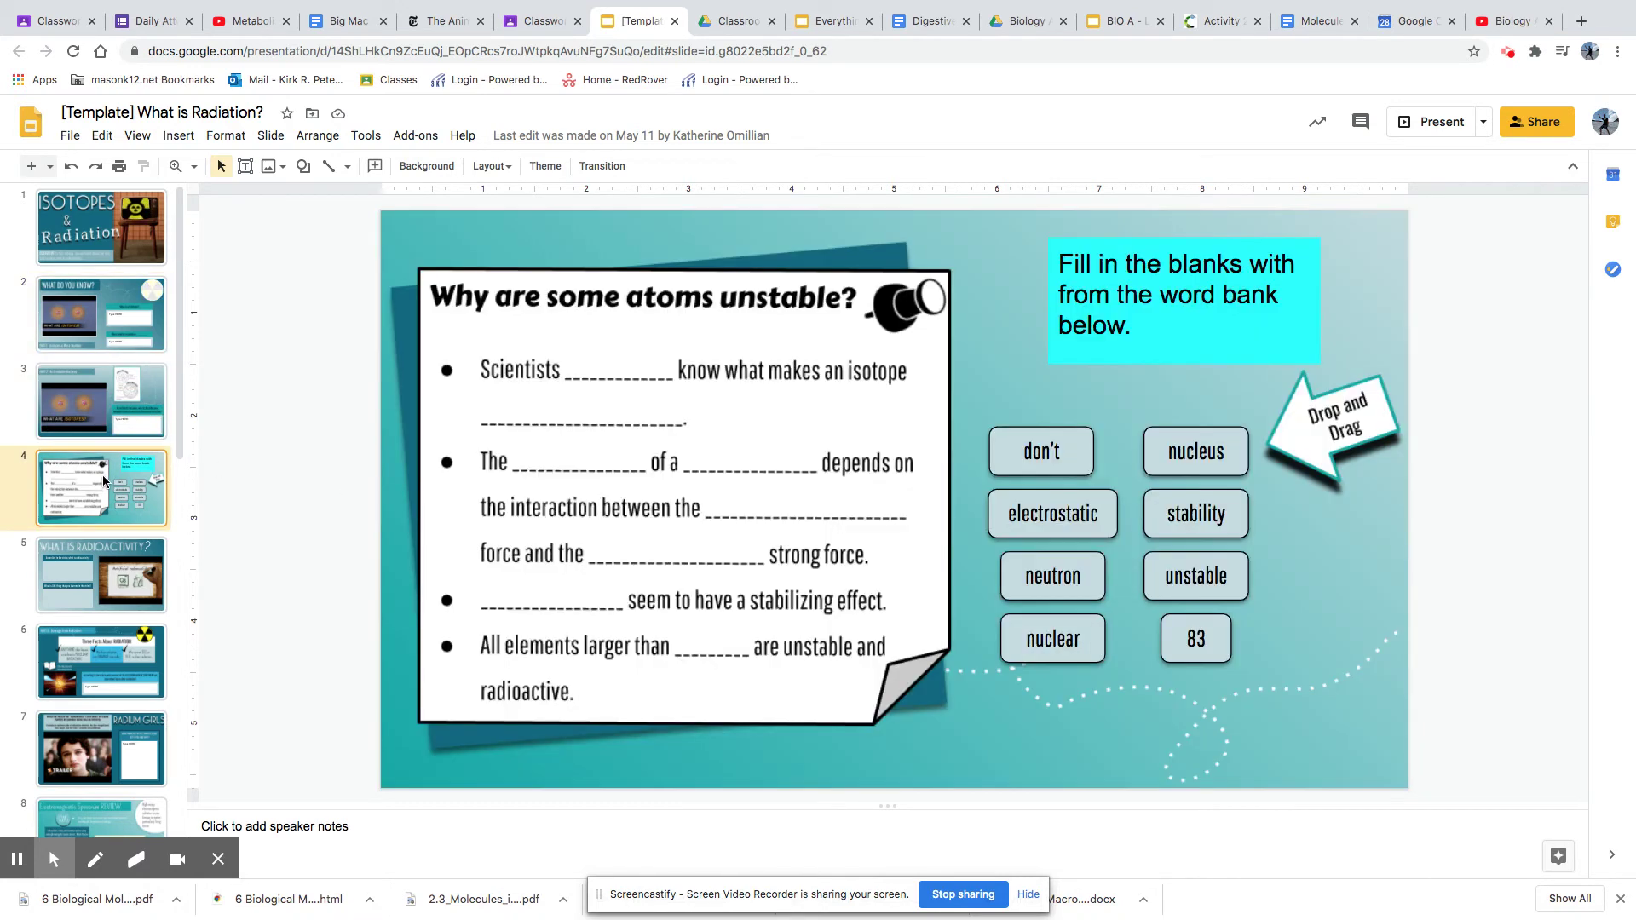